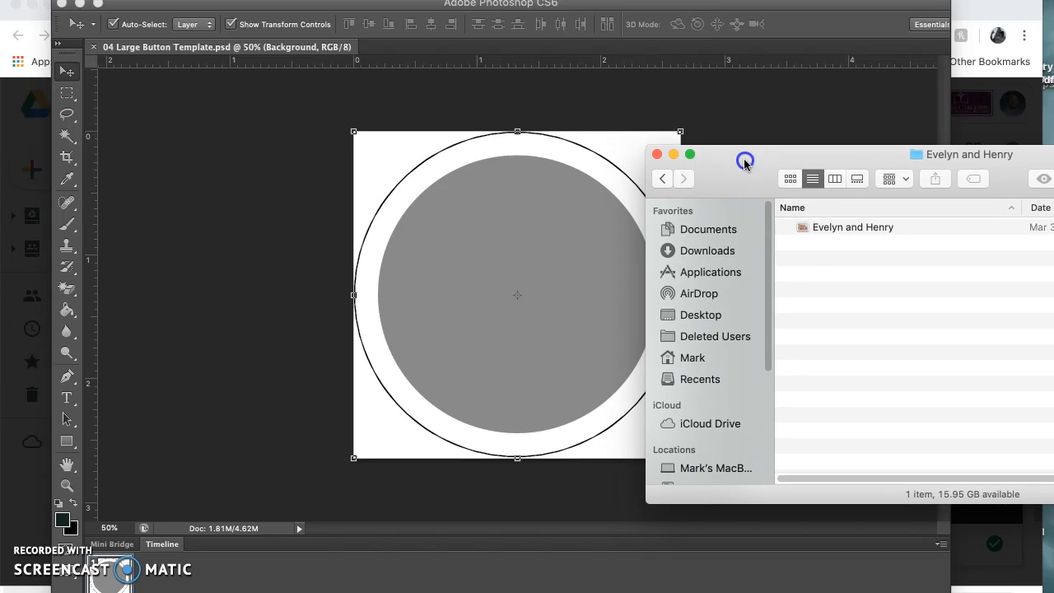
Step: Place the children's photo from the Finder window into the button template and move its layer above Layer 1
left_click_drag(807, 229, 531, 262)
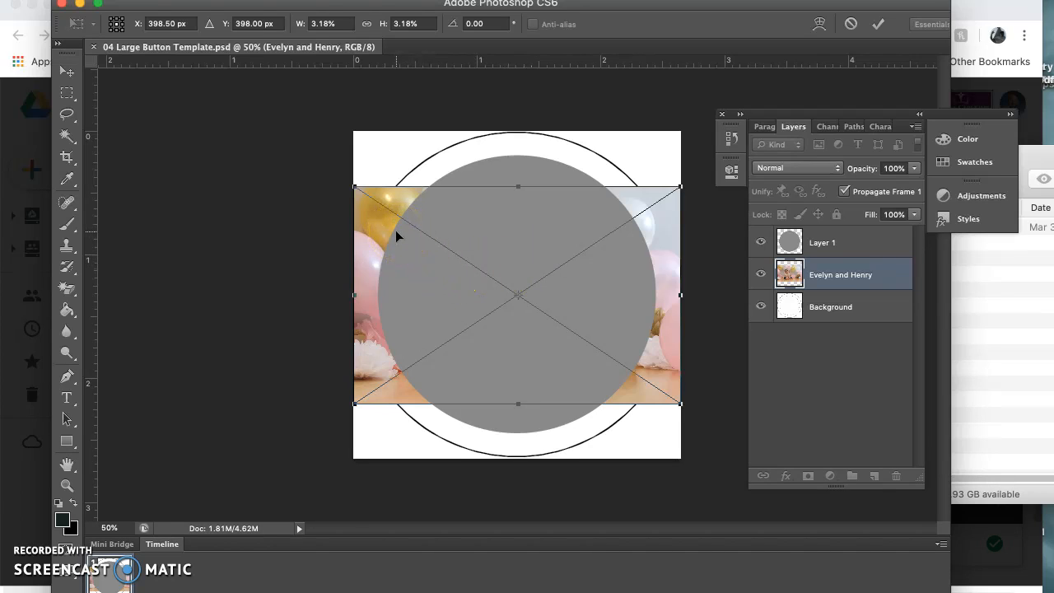
left_click(801, 276)
left_click(813, 281)
left_click(880, 73)
left_click(879, 25)
left_click_drag(835, 271, 831, 237)
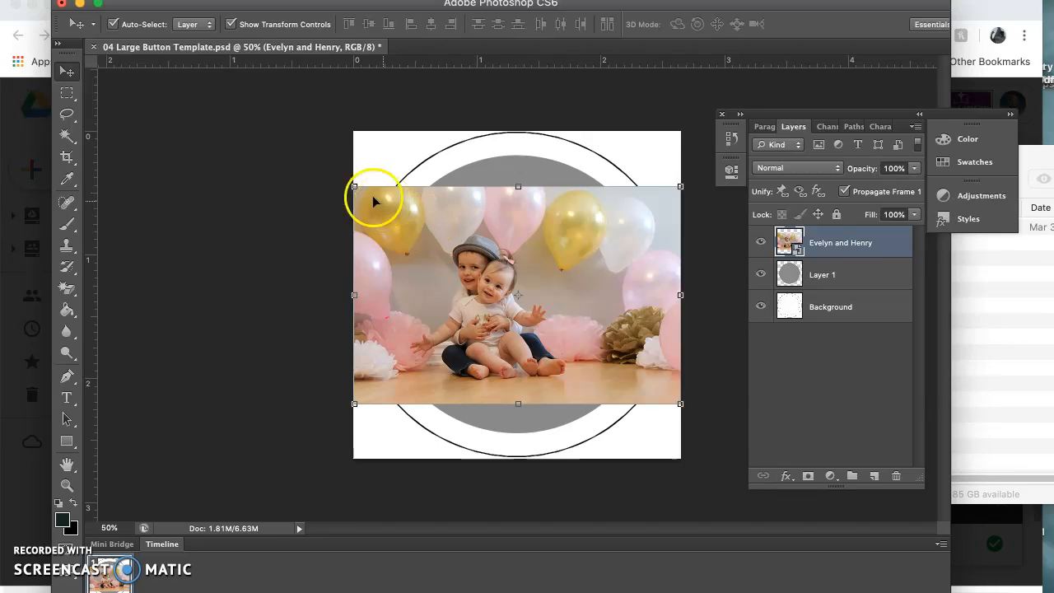
Step: Scale the placed photo to about 4.28% and position it so the two children sit centrally over the gray circle
left_click_drag(355, 186, 249, 116)
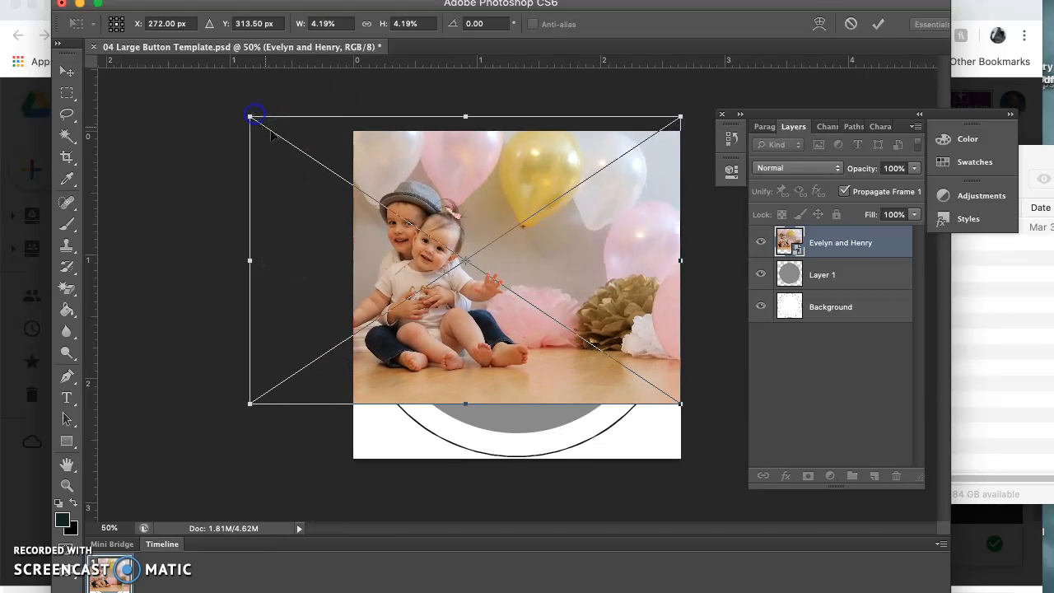
left_click_drag(569, 274, 644, 305)
left_click_drag(323, 147, 316, 143)
left_click_drag(487, 228, 514, 235)
left_click(878, 29)
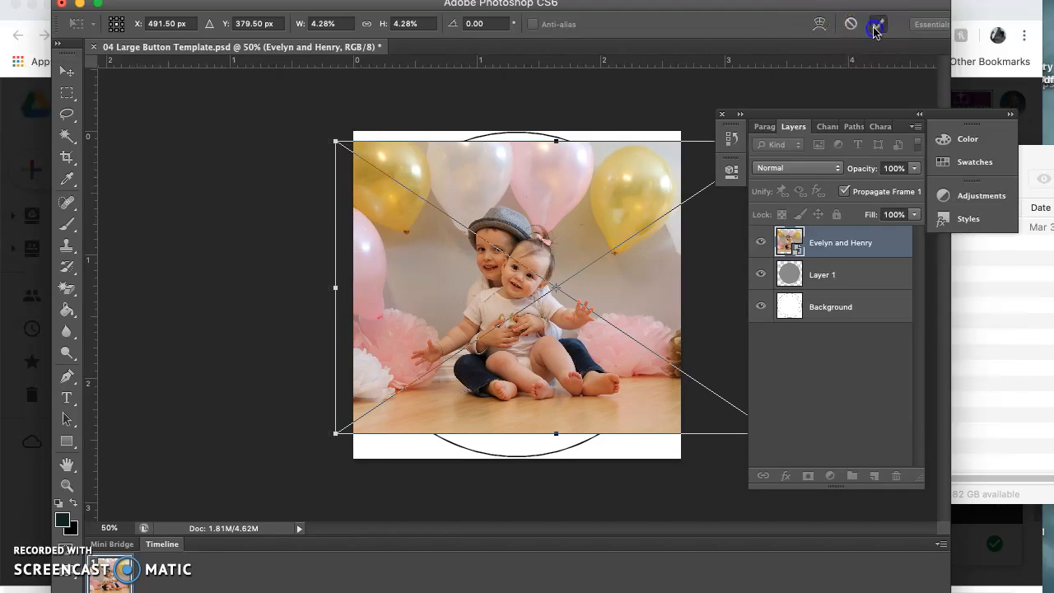
Step: Create a clipping mask that clips the photo layer to the gray circle on Layer 1
left_click(838, 249, "super")
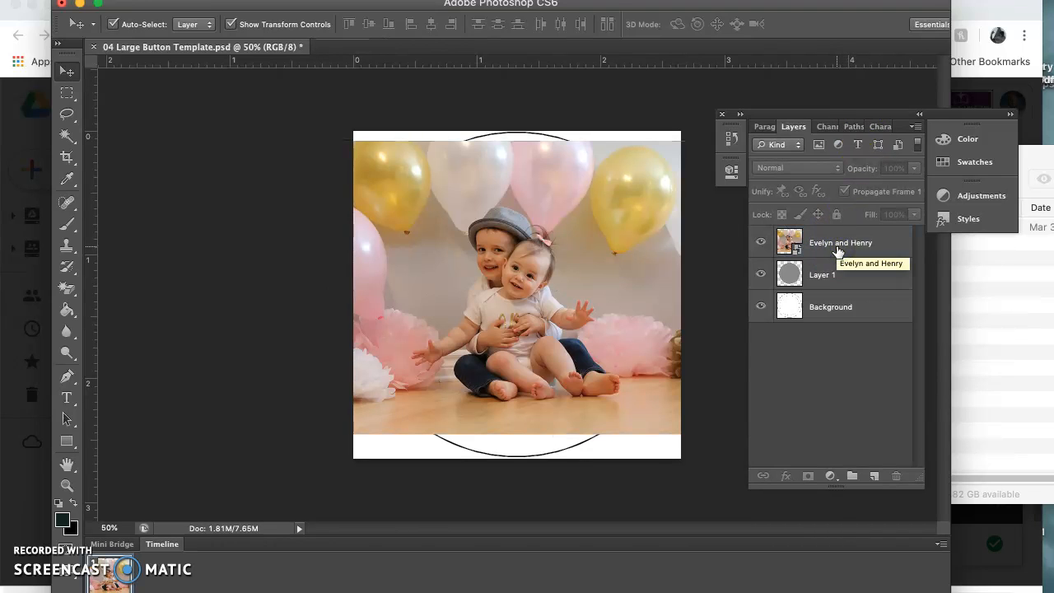
right_click(838, 249)
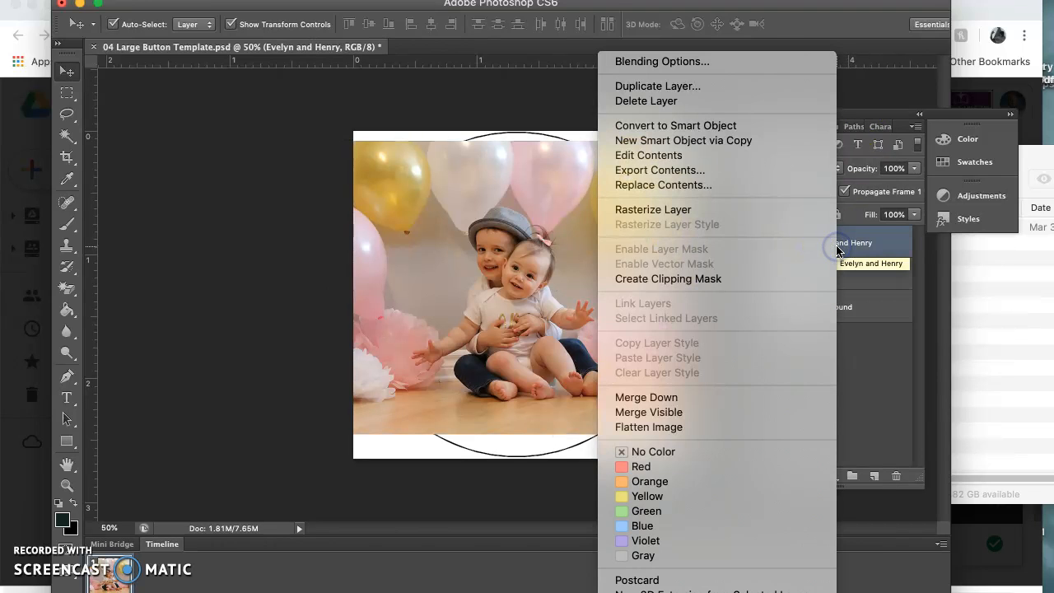
left_click(788, 280)
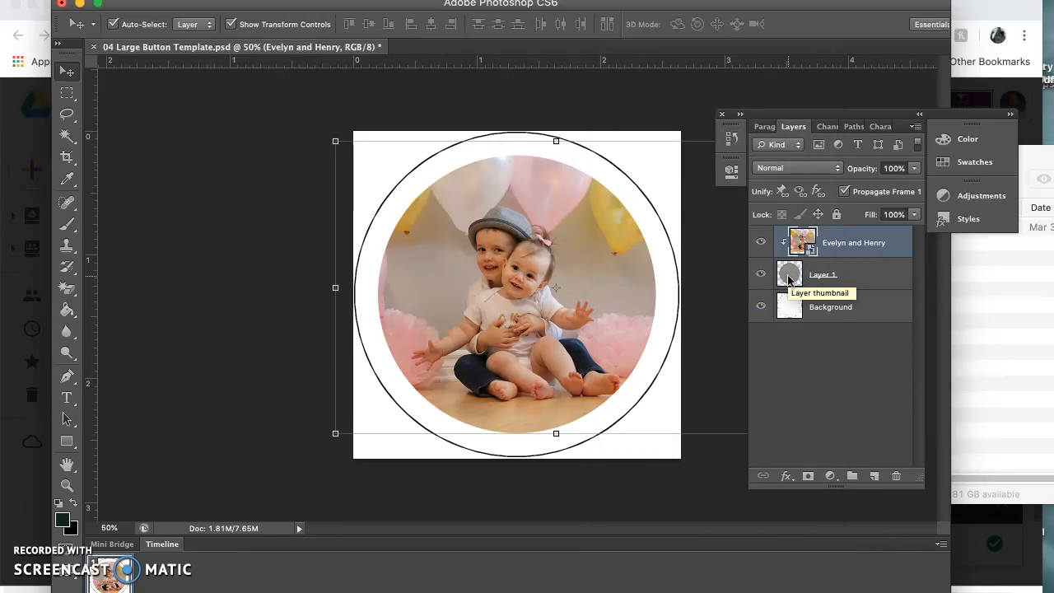
left_click(595, 192)
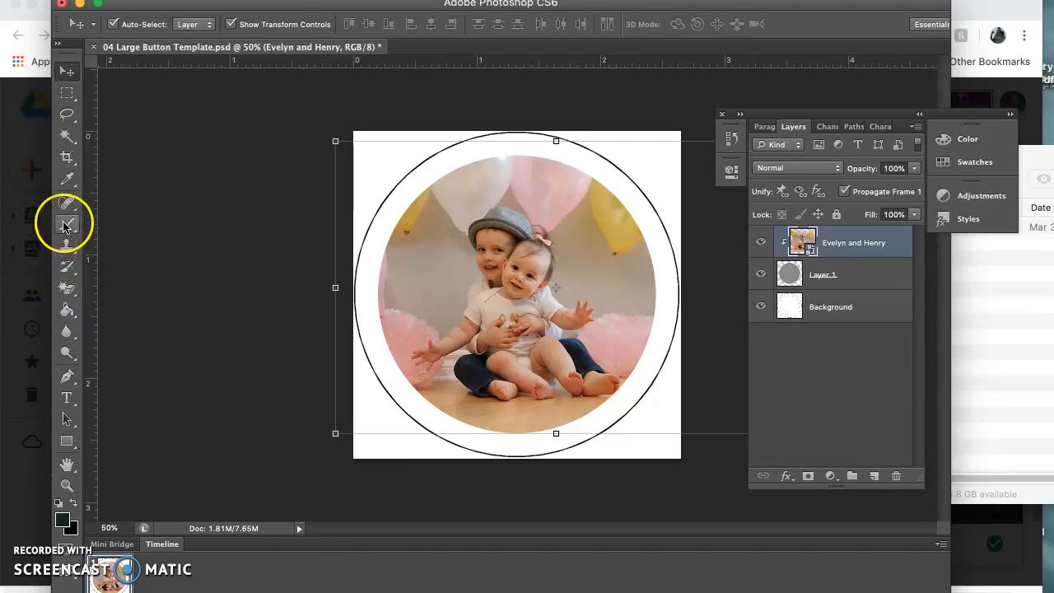
Step: Sample pink from the balloon in the photo and fill the Background layer's ring around the photo with it
left_click(69, 183)
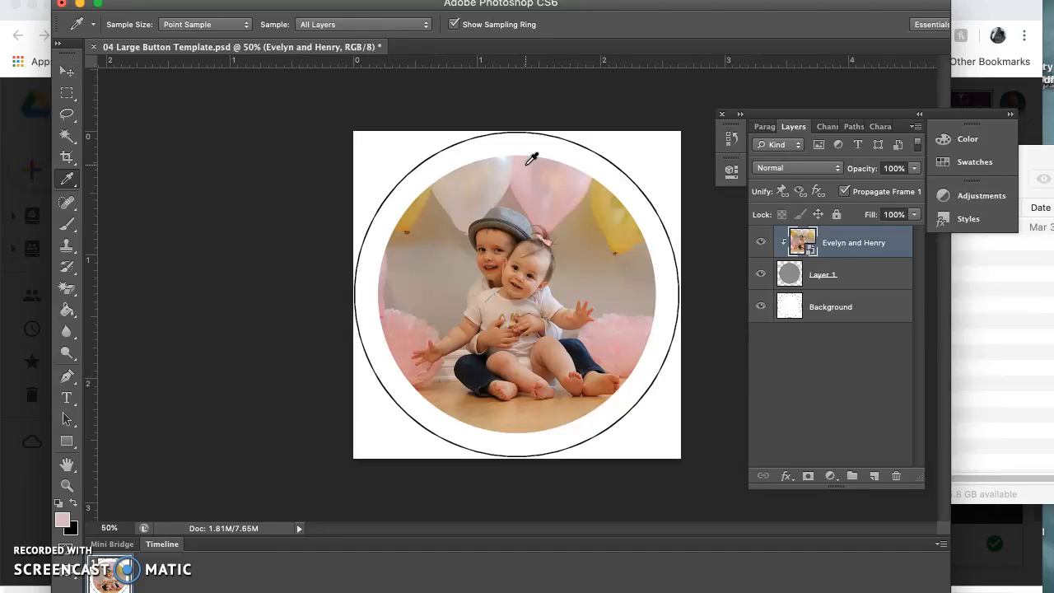
left_click(68, 310)
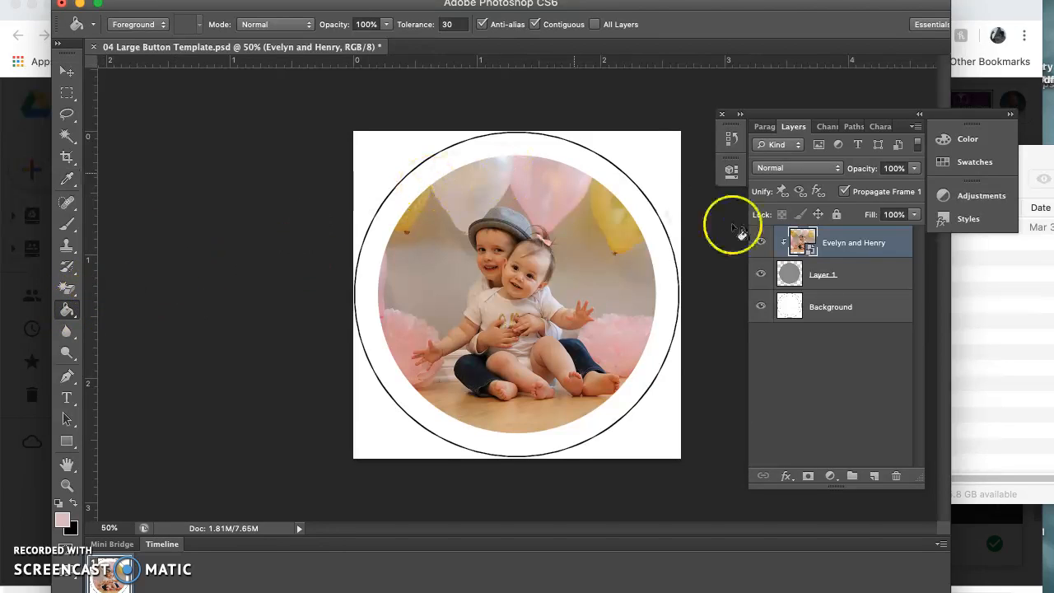
left_click(803, 306)
left_click(647, 216)
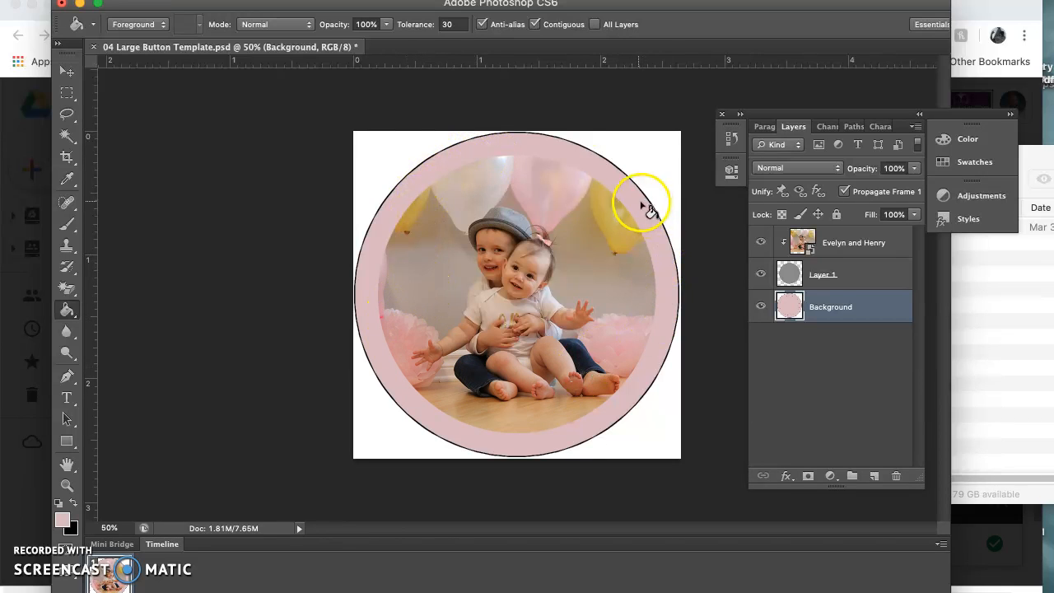
Step: Sample a gray tone near the boy's hat and fill the ring around the photo with it
left_click(67, 179)
left_click_drag(515, 193, 487, 206)
left_click(172, 165)
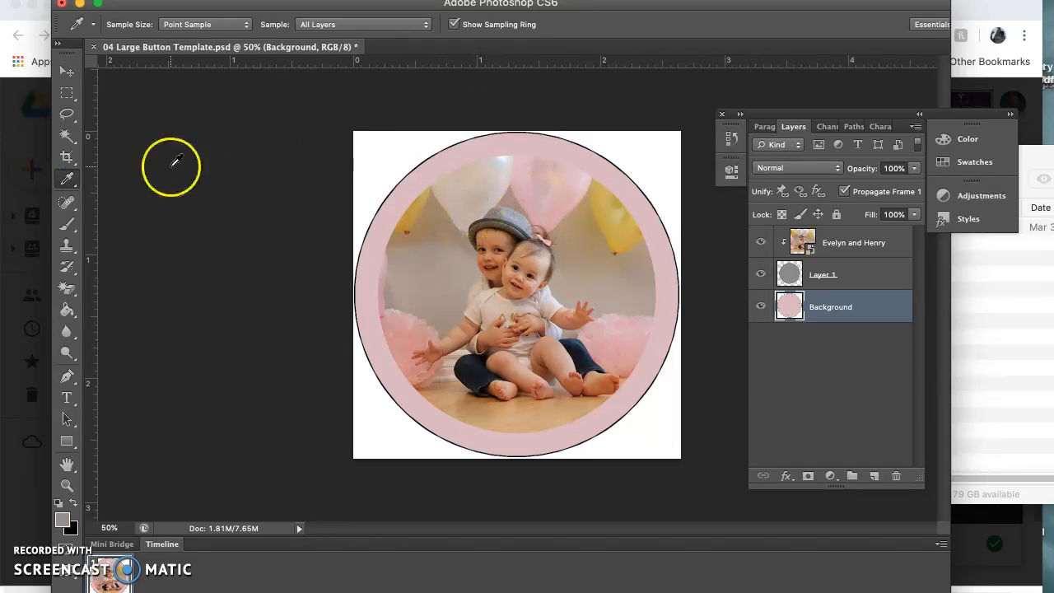
left_click(67, 310)
left_click(651, 243)
left_click_drag(634, 239, 361, 276)
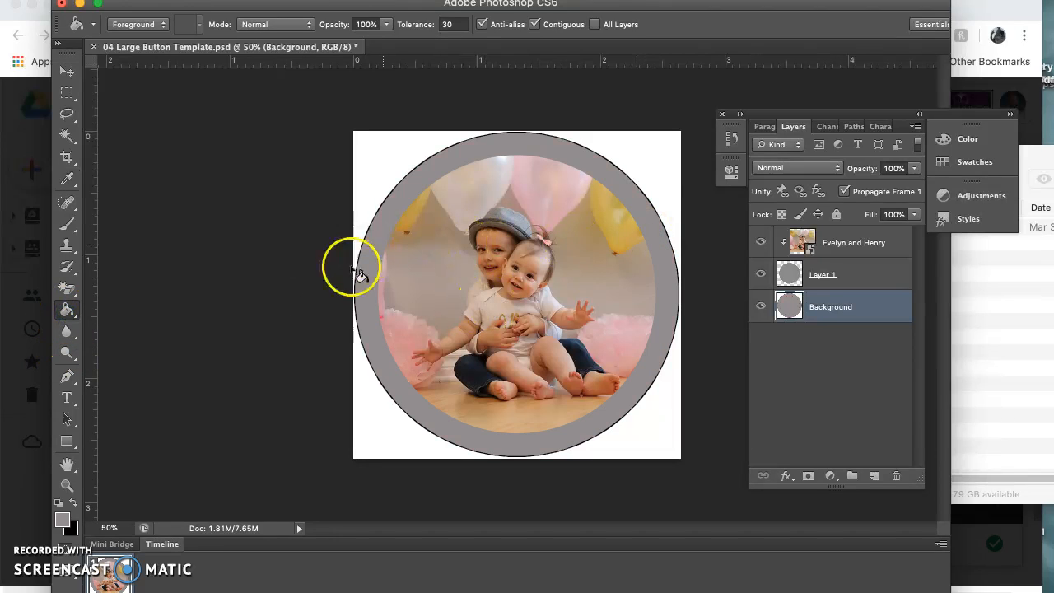
Step: Sample pink near the top of the pink balloon and fill the gray ring around the photo with it
left_click(68, 178)
left_click(548, 168)
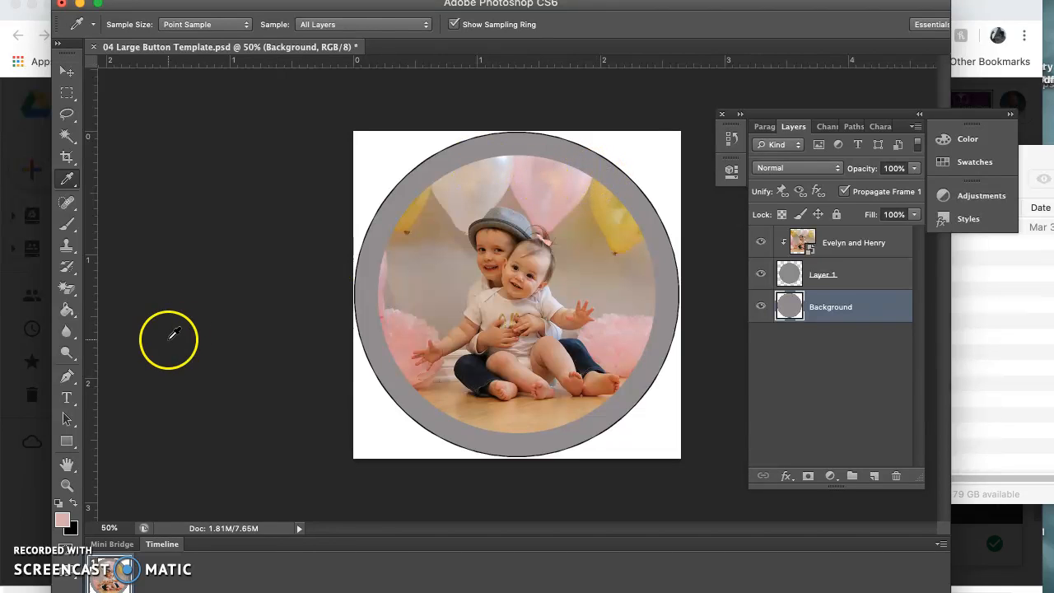
left_click(68, 310)
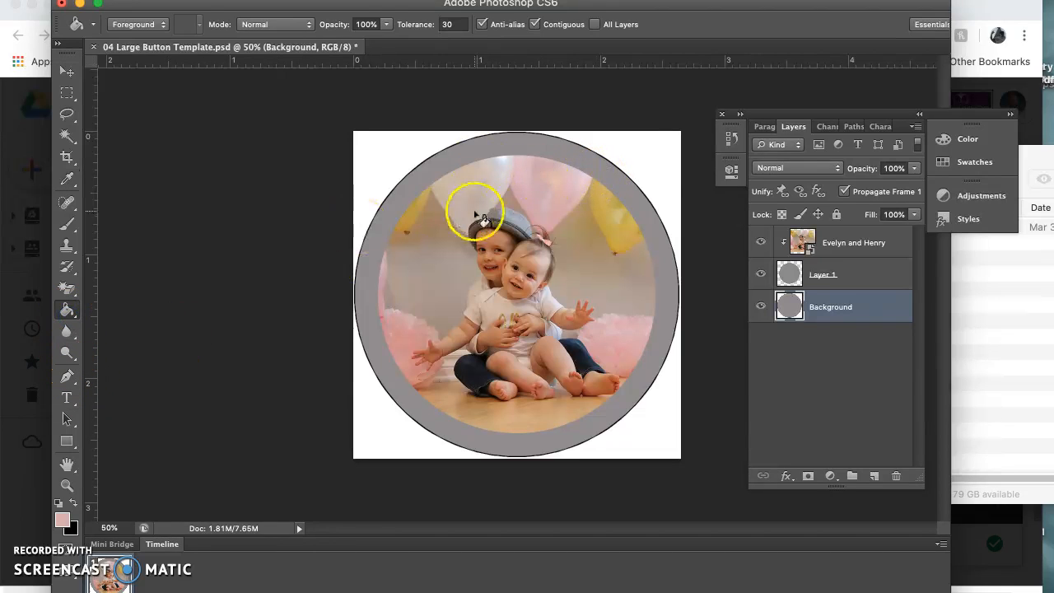
left_click(614, 182)
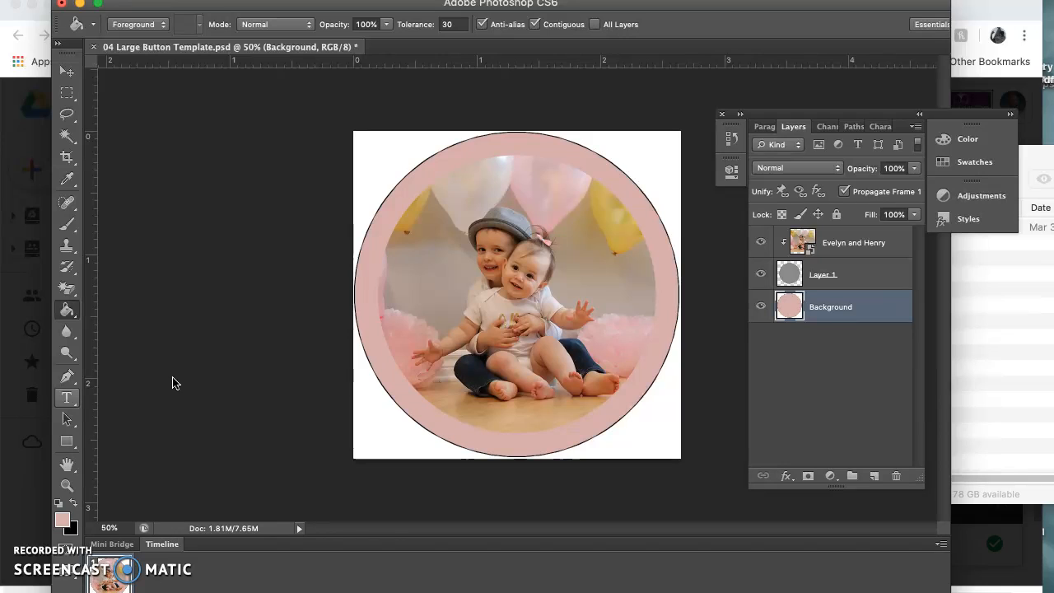
Step: Add a text line over the upper part of the photo with the child's first name followed by "'s 1st Birthday"
left_click(262, 352)
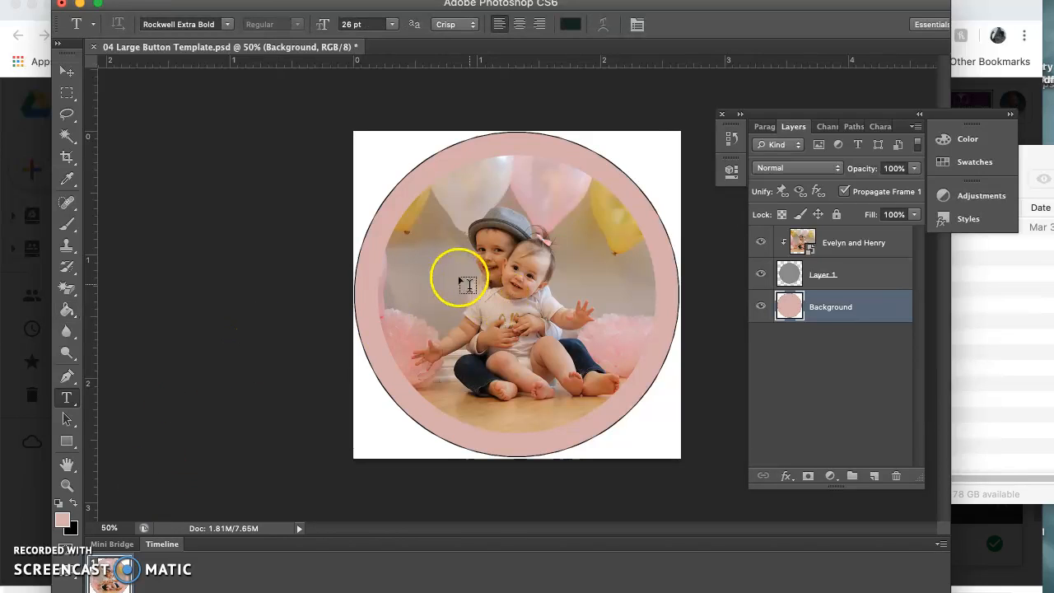
left_click(439, 202)
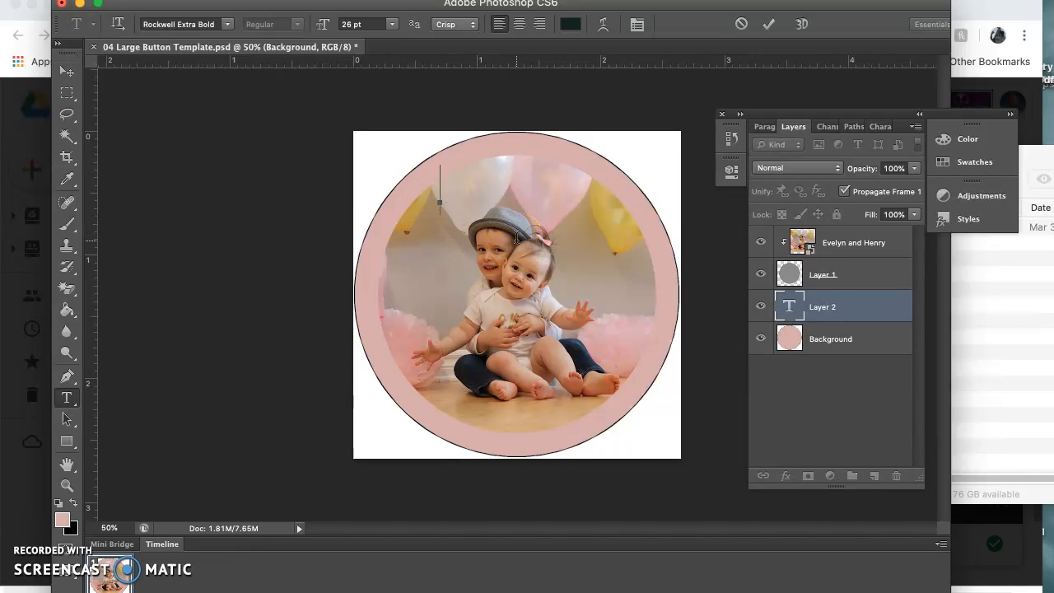
type("Evelyn")
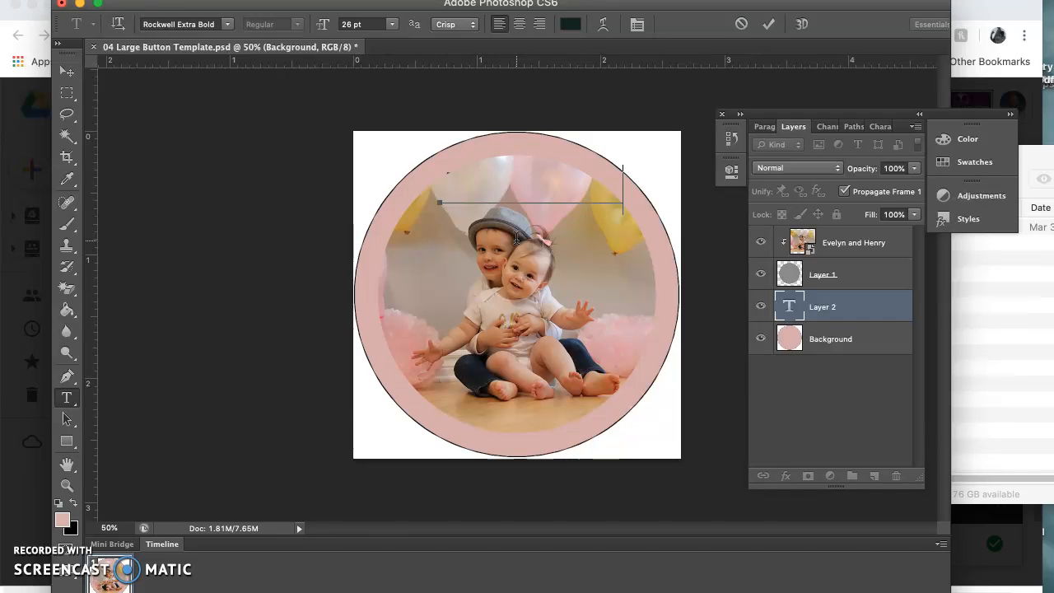
type("'s")
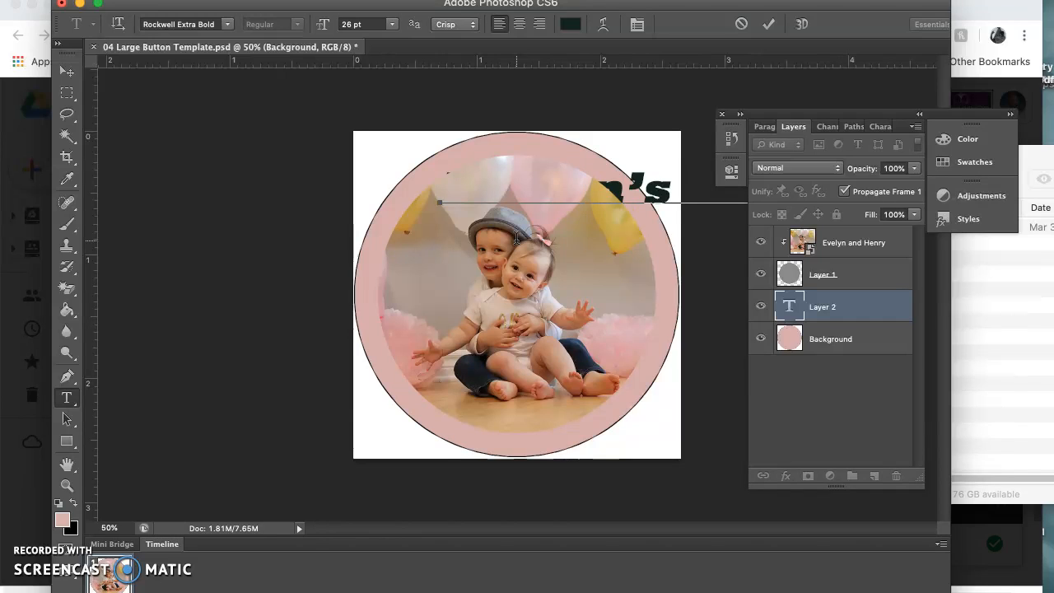
Step: Set the birthday text to 12 pt in the Scratch font and commit the text
triple_click(629, 184)
left_click(349, 24)
type("14")
key("Return")
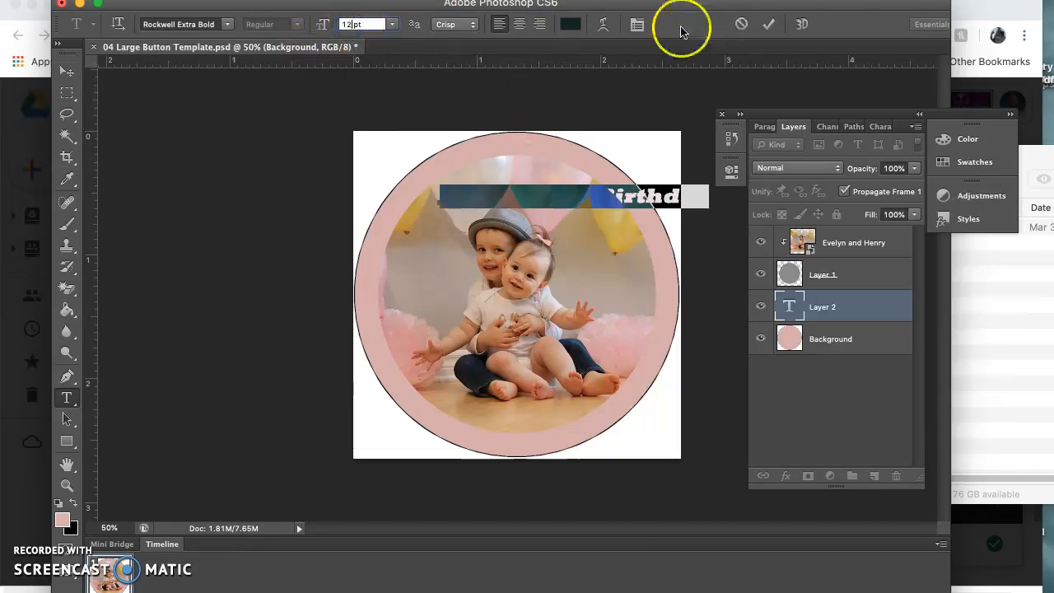
left_click(226, 24)
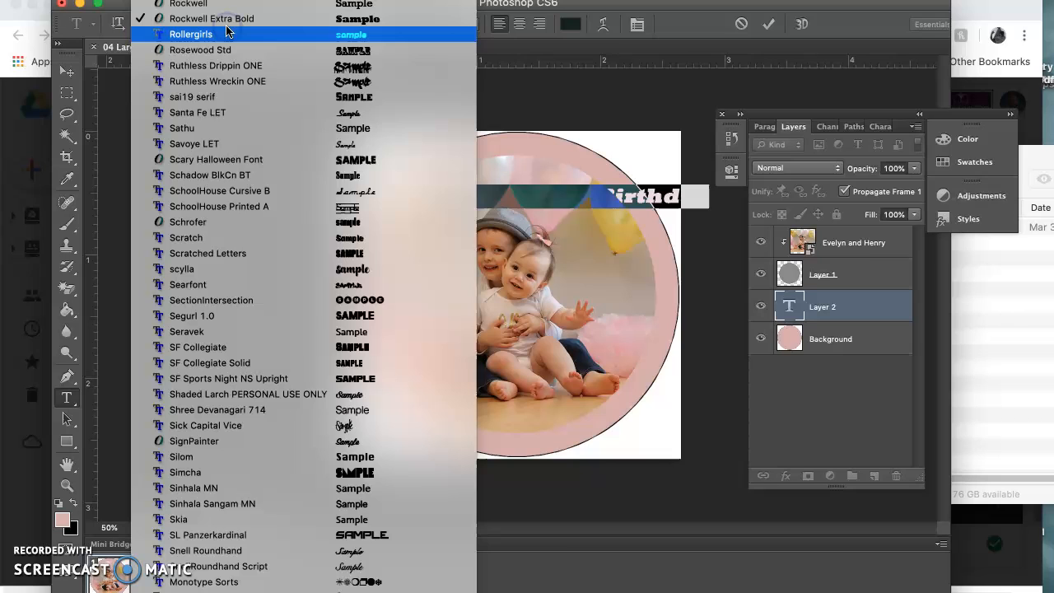
left_click(235, 239)
left_click(770, 25)
Step: Move the text layer above the photo layer and position the text across the lower part of the photo
left_click_drag(822, 303, 824, 239)
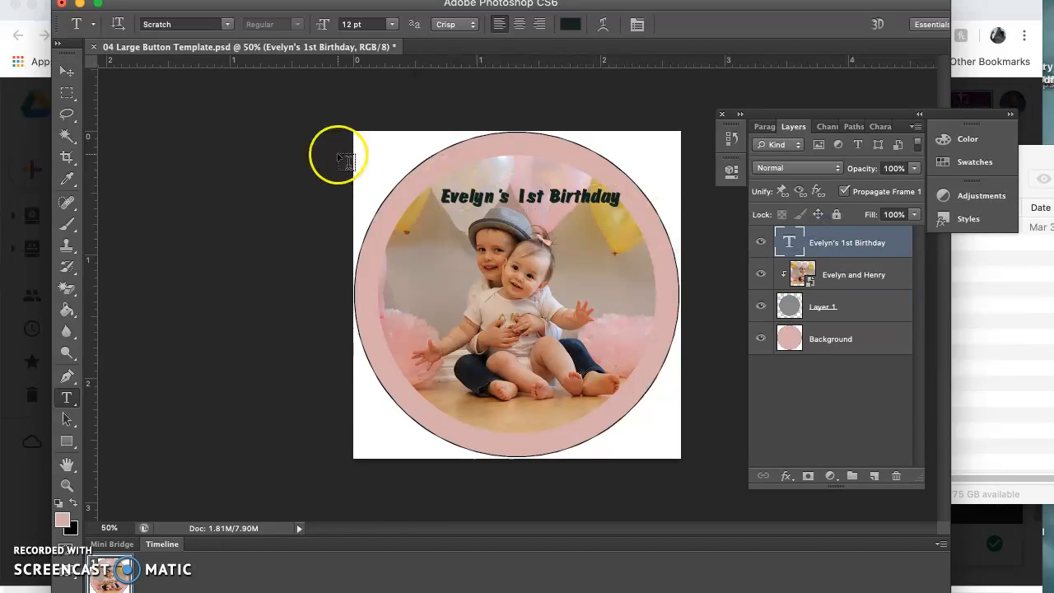
left_click(67, 72)
left_click_drag(468, 199, 458, 369)
Step: Add a 4 px outside stroke to the birthday text in the pink foreground colour d7ada9, then deselect the layer
left_click(787, 476)
left_click(798, 521)
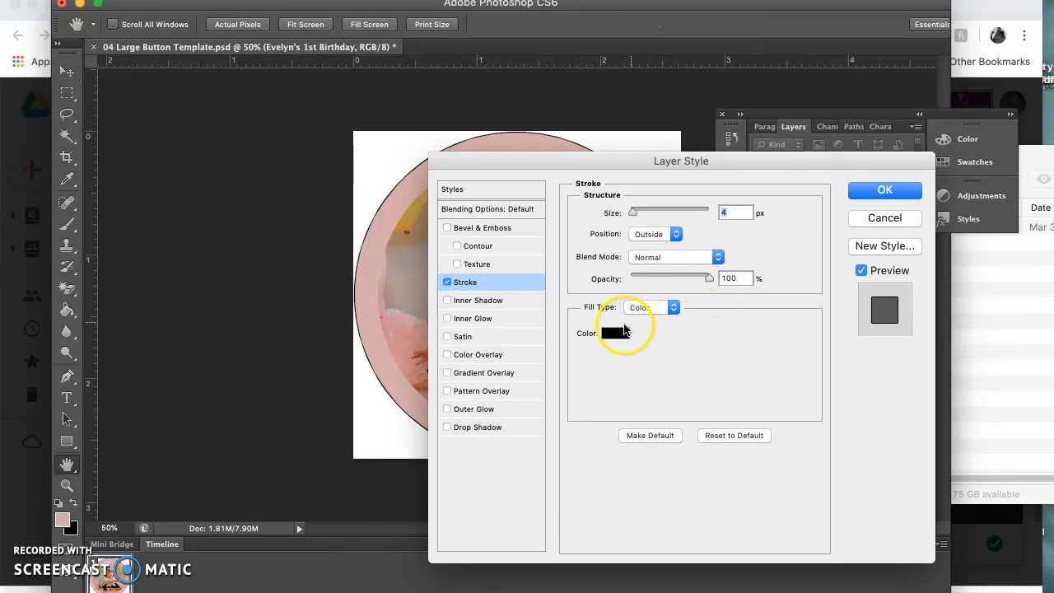
left_click(615, 332)
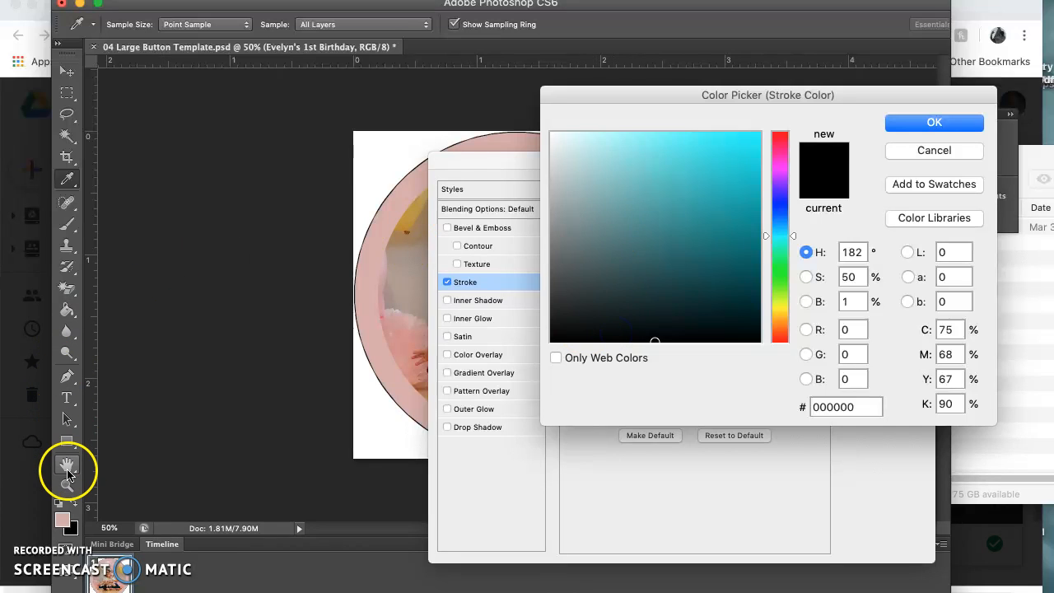
left_click(63, 519)
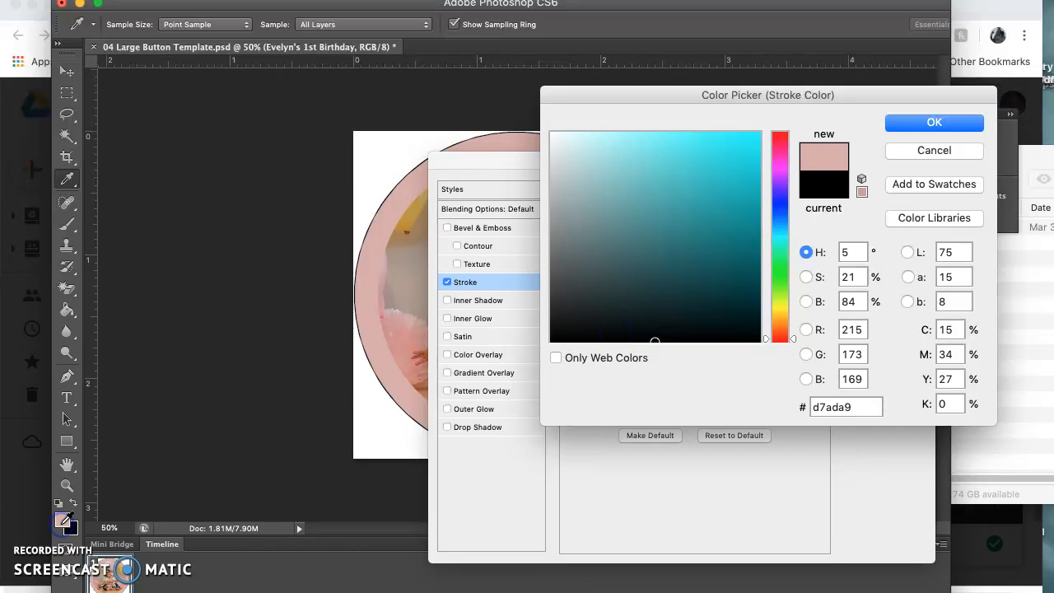
left_click(932, 123)
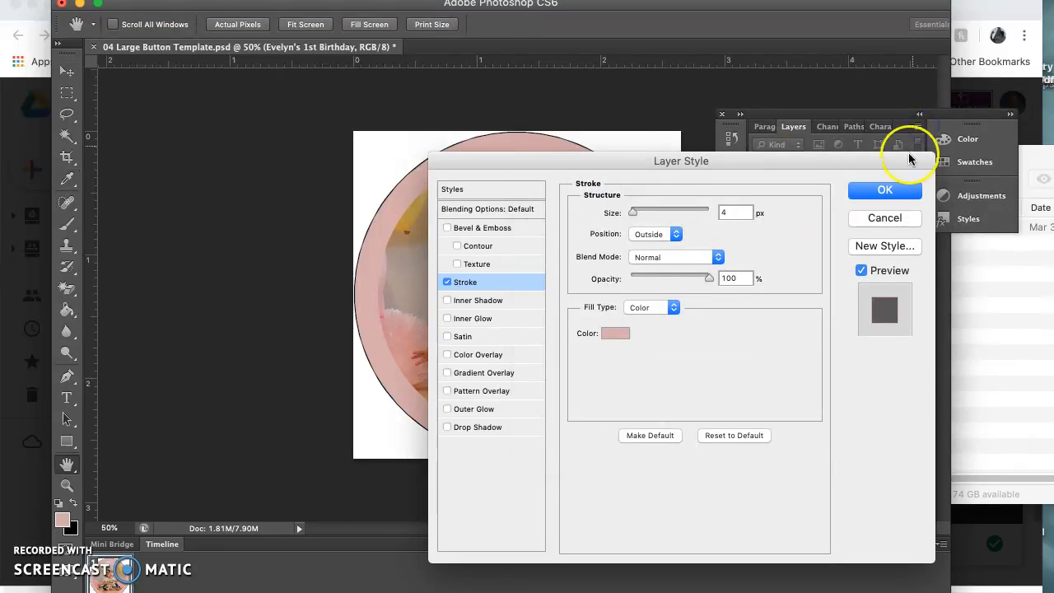
left_click(885, 191)
left_click(67, 64)
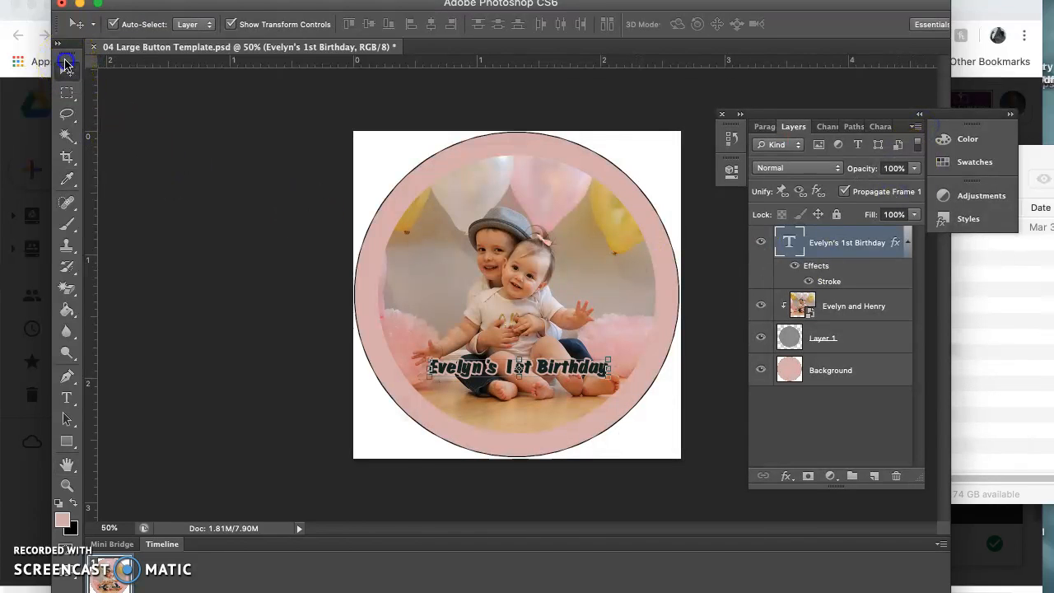
left_click(287, 350)
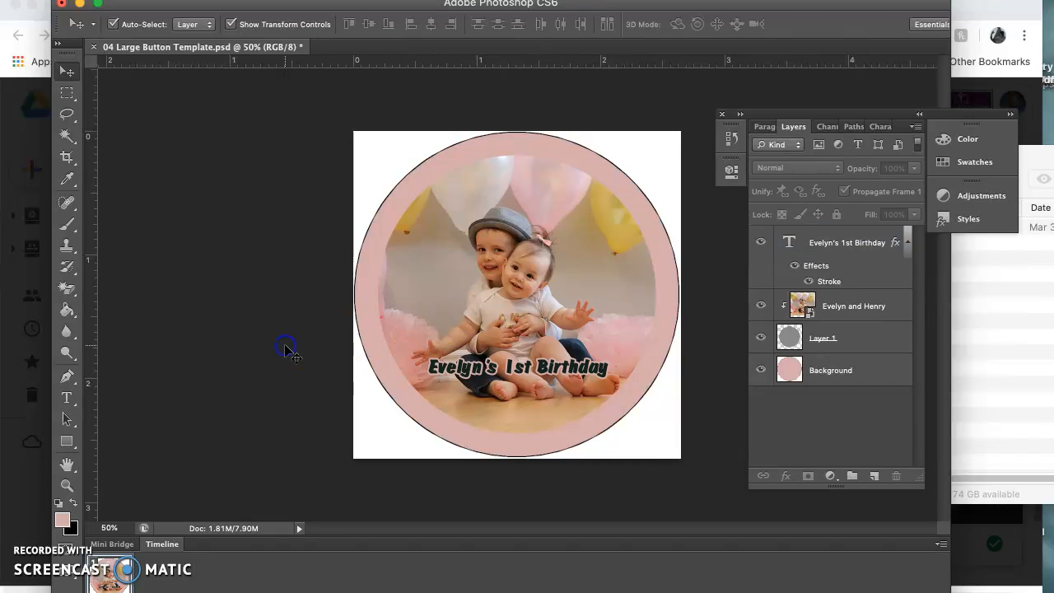